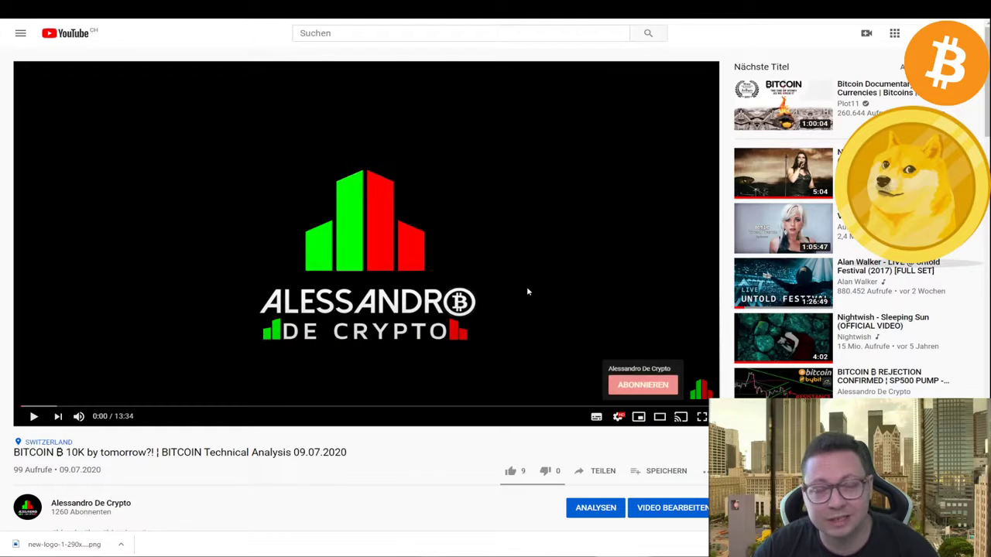
Step: Scroll through the Bitcoin video's description to review its links
{"action": "scroll", "coordinate": [441, 298], "scroll_direction": "down", "scroll_amount": 3}
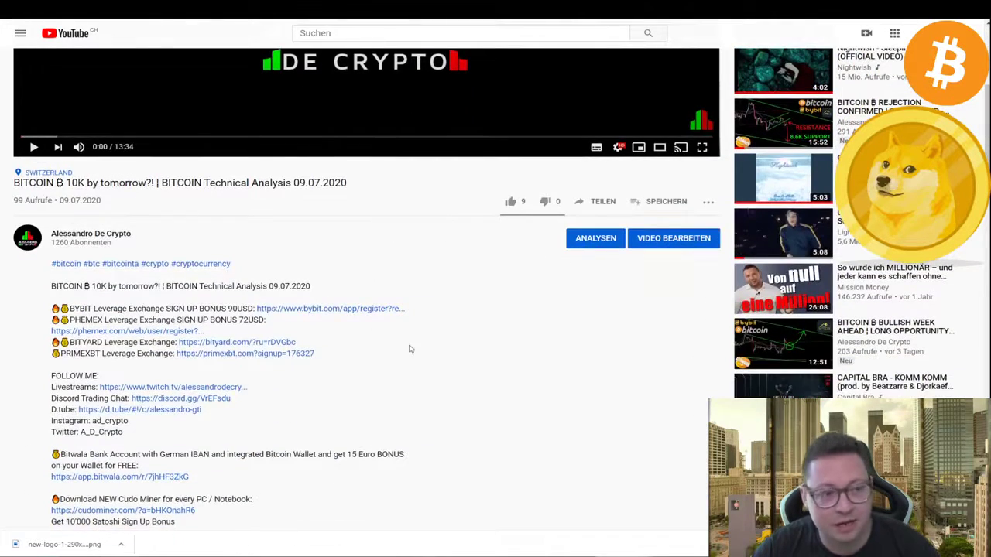
{"action": "scroll", "coordinate": [410, 349], "scroll_direction": "up", "scroll_amount": 4}
{"action": "scroll", "coordinate": [305, 347], "scroll_direction": "down", "scroll_amount": 5}
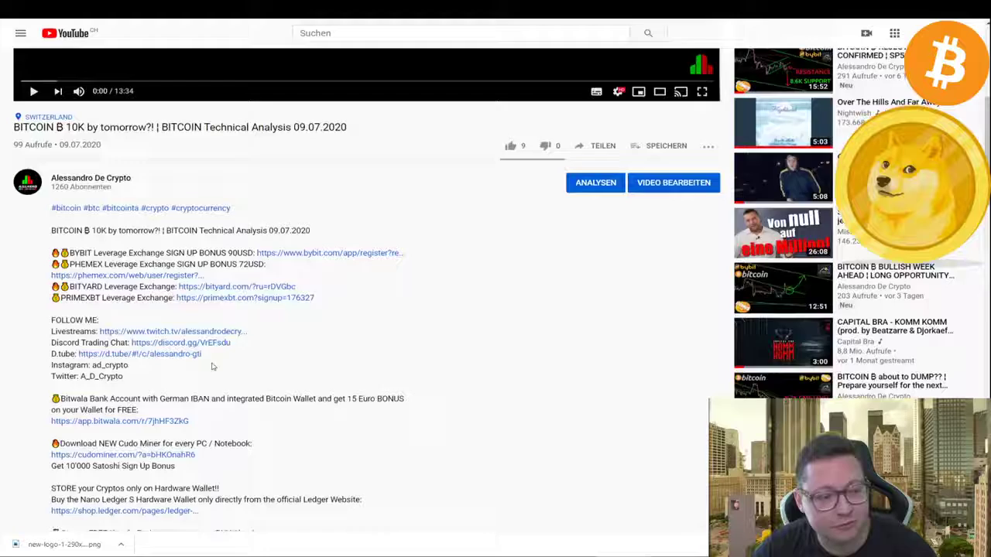
{"action": "scroll", "coordinate": [213, 366], "scroll_direction": "down", "scroll_amount": 3}
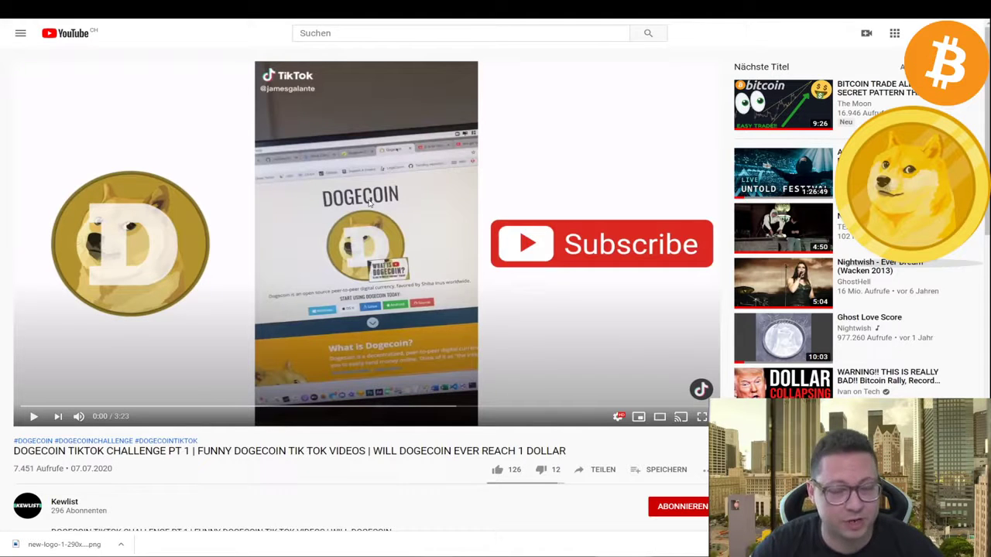
Step: Play the Dogecoin TikTok challenge video and pause it at 0:15
{"action": "left_click", "coordinate": [370, 202]}
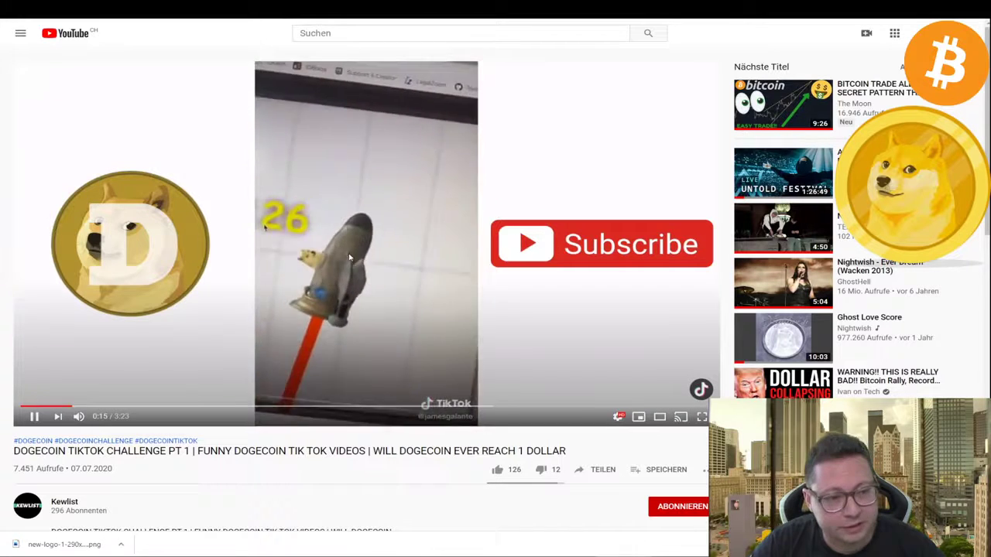
{"action": "left_click", "coordinate": [349, 251]}
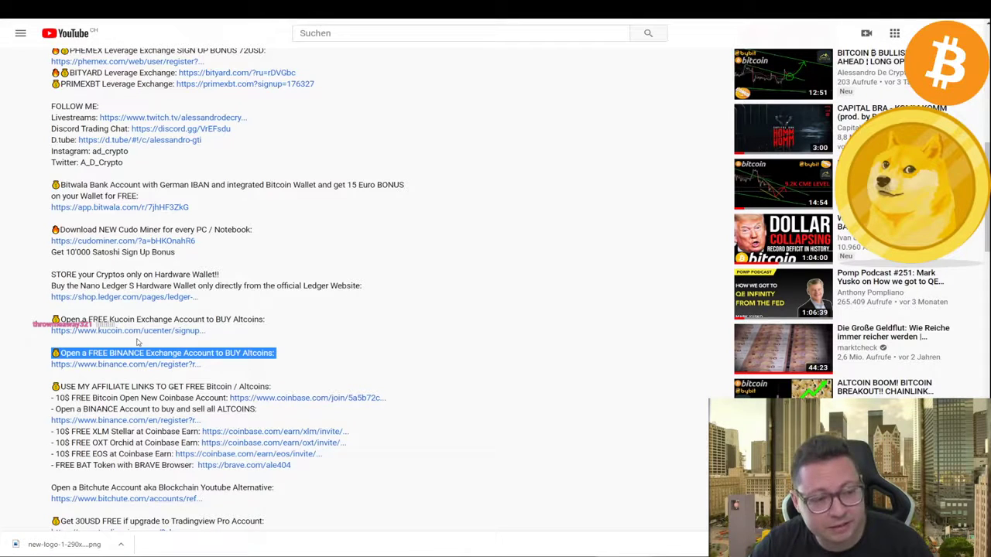
{"action": "scroll", "coordinate": [147, 353], "scroll_direction": "up", "scroll_amount": 3}
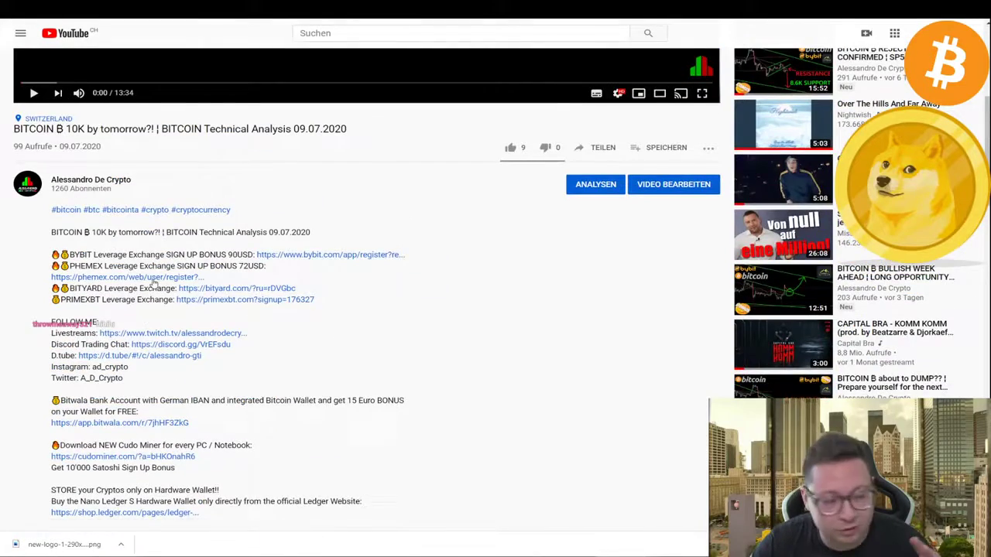
{"action": "scroll", "coordinate": [144, 322], "scroll_direction": "down", "scroll_amount": 5}
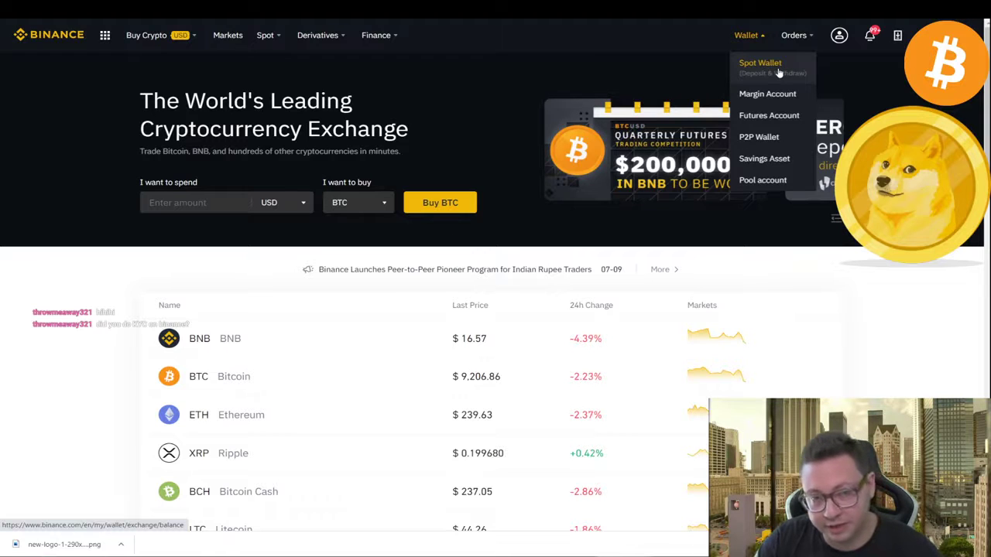
{"action": "mouse_move", "coordinate": [747, 35]}
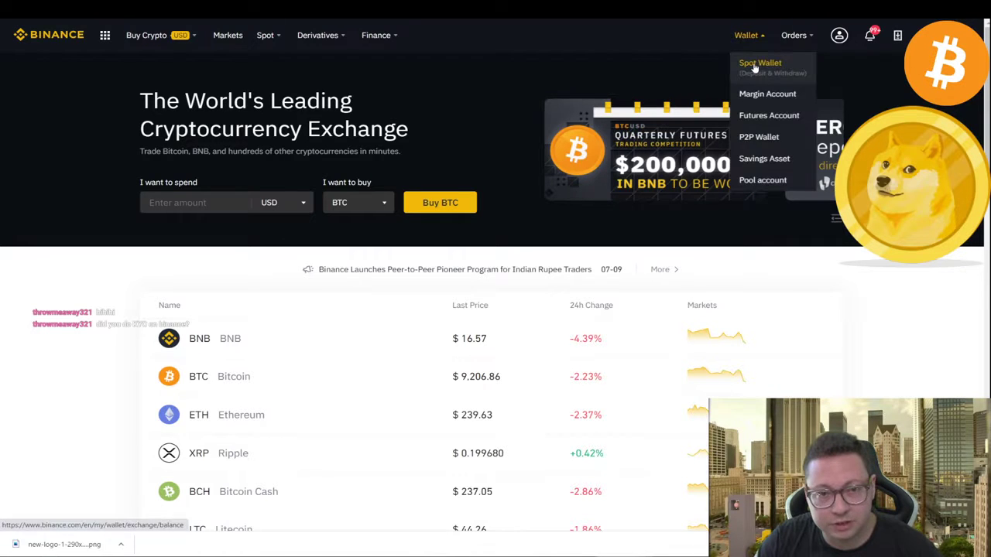
Step: Open the Spot Wallet and scan the coin balances, including 13.02682555 USDT
{"action": "left_click", "coordinate": [754, 66]}
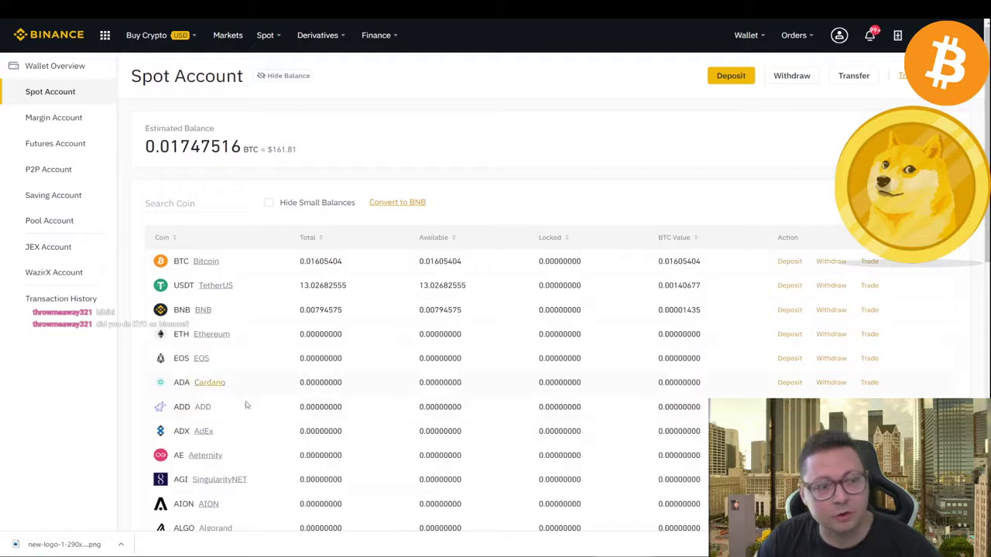
{"action": "scroll", "coordinate": [309, 276], "scroll_direction": "down", "scroll_amount": 2}
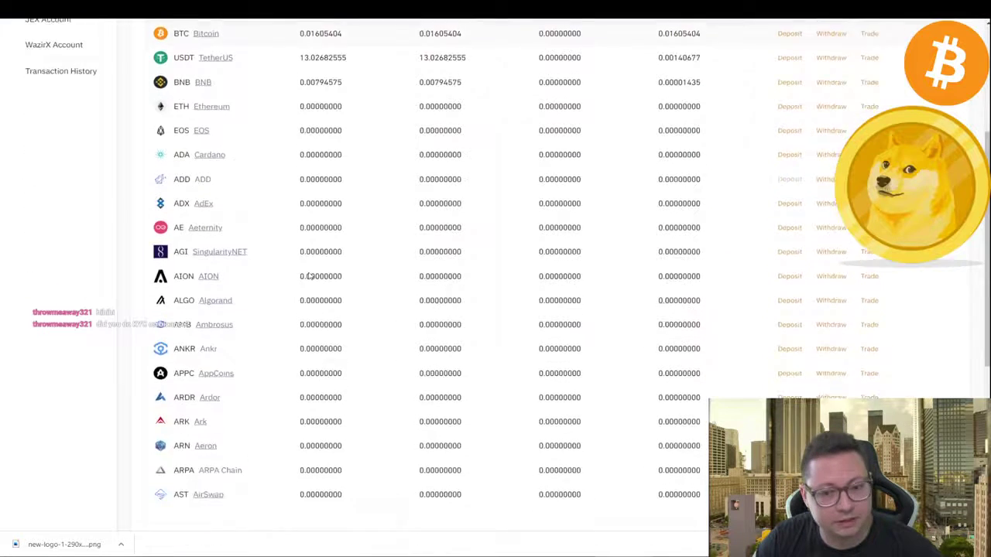
{"action": "scroll", "coordinate": [309, 275], "scroll_direction": "down", "scroll_amount": 2}
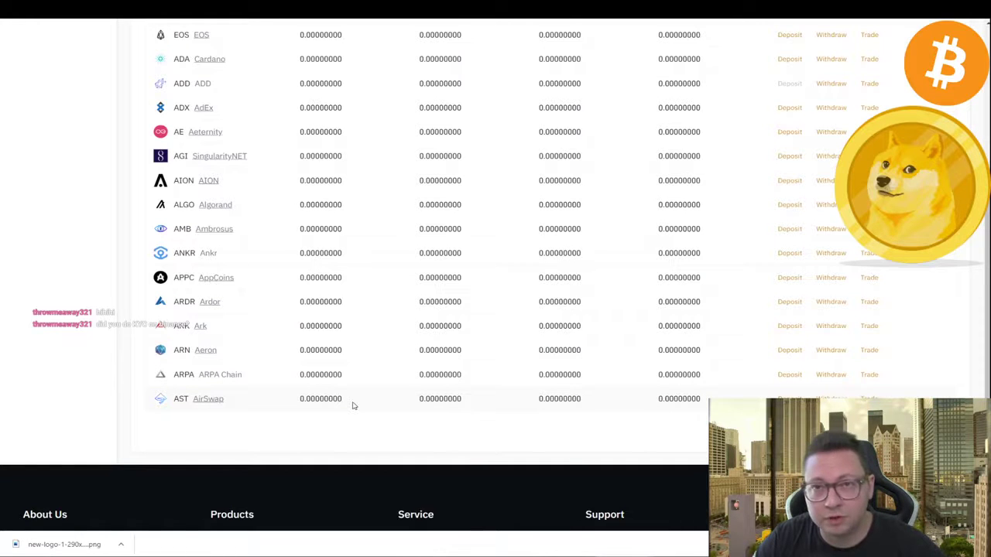
{"action": "scroll", "coordinate": [352, 404], "scroll_direction": "up", "scroll_amount": 1}
{"action": "scroll", "coordinate": [349, 406], "scroll_direction": "up", "scroll_amount": 2}
{"action": "scroll", "coordinate": [345, 409], "scroll_direction": "up", "scroll_amount": 1}
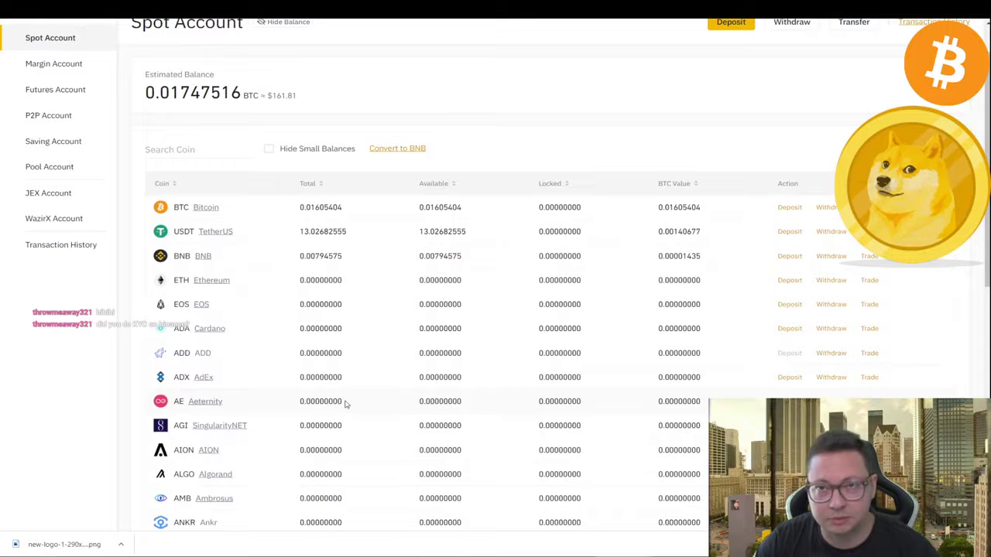
{"action": "scroll", "coordinate": [346, 403], "scroll_direction": "up", "scroll_amount": 1}
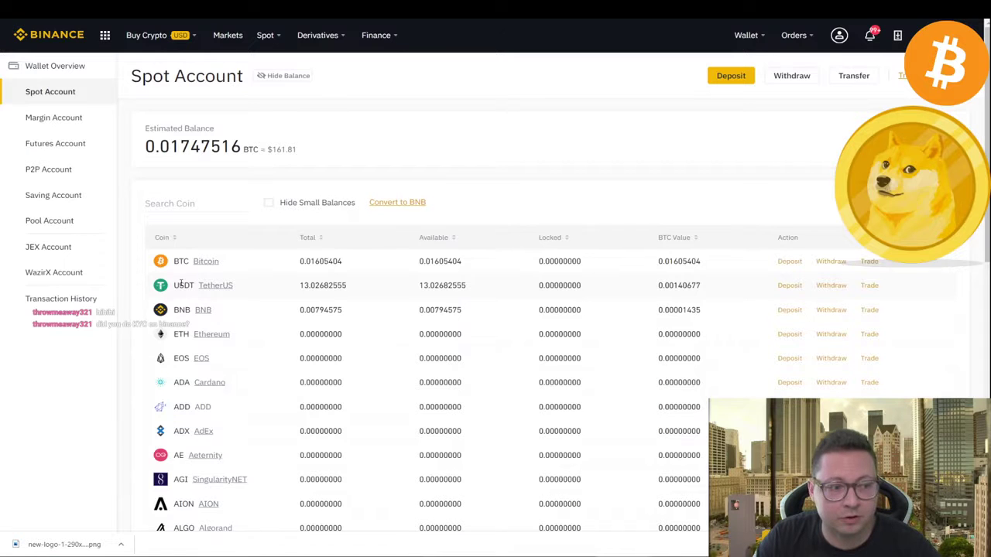
{"action": "double_click", "coordinate": [178, 284]}
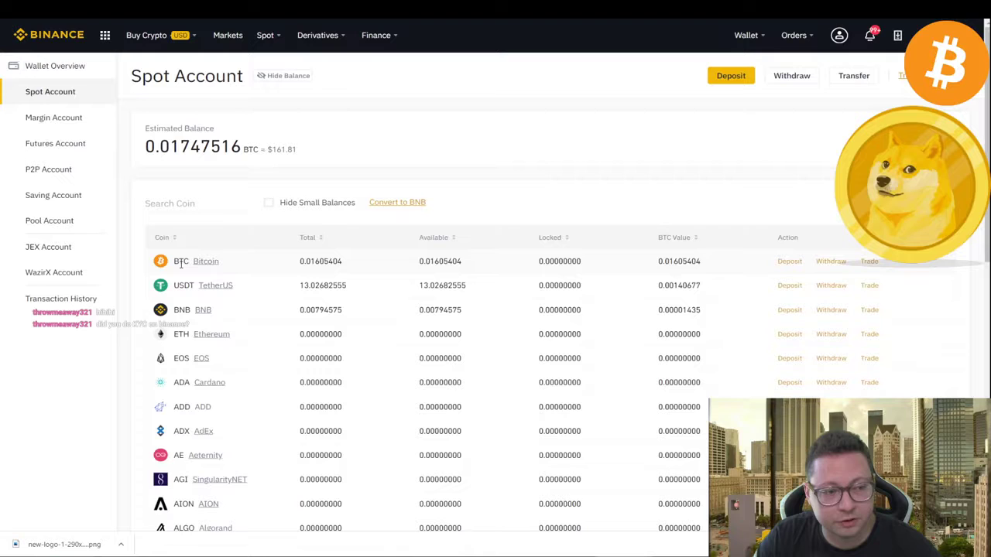
{"action": "double_click", "coordinate": [180, 262]}
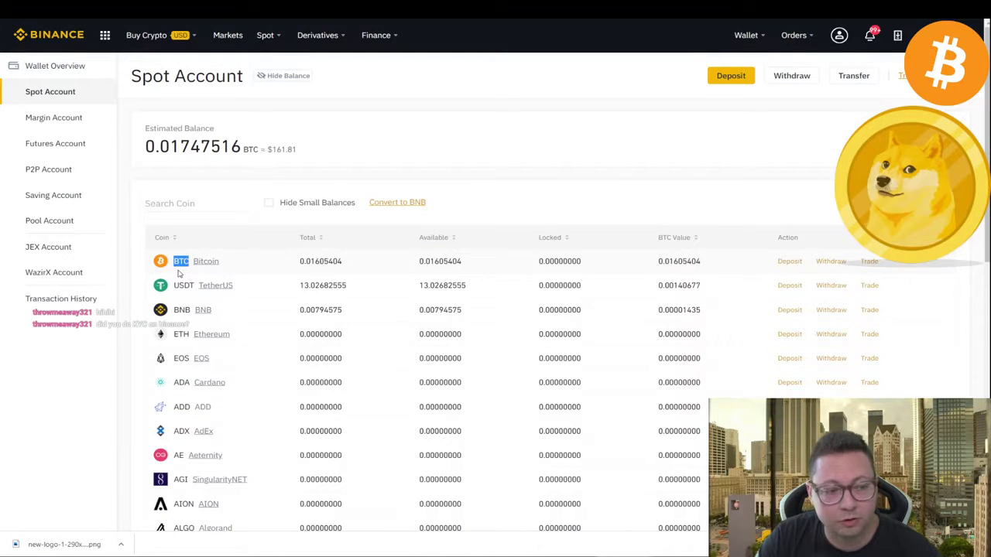
{"action": "double_click", "coordinate": [182, 286]}
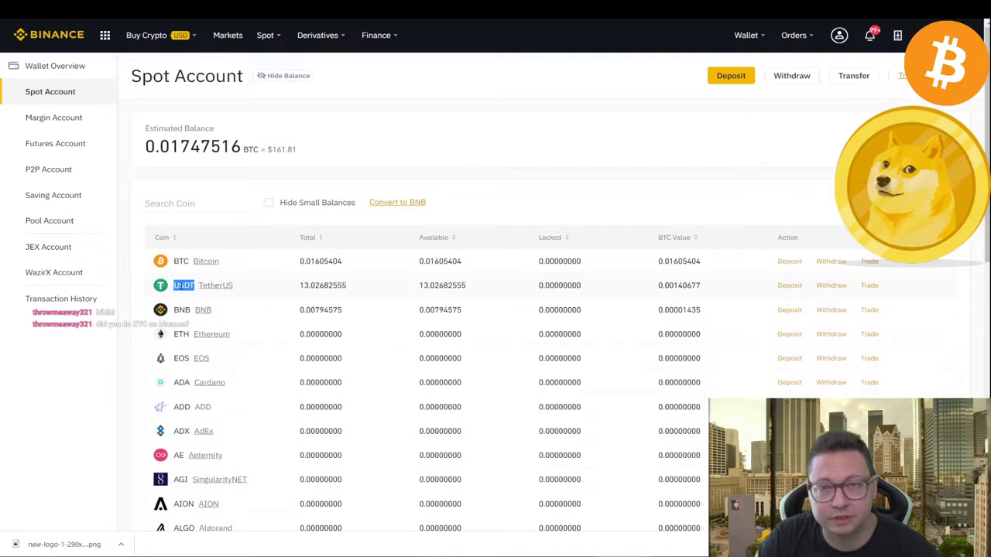
{"action": "left_click", "coordinate": [179, 276]}
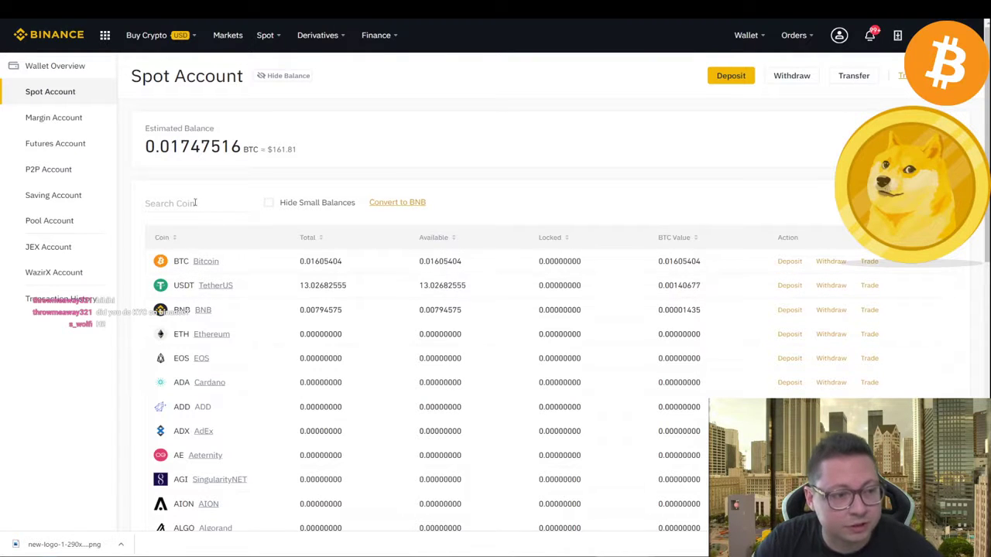
Step: Filter the Spot Account coin list by searching for DOGE
{"action": "left_click", "coordinate": [171, 204]}
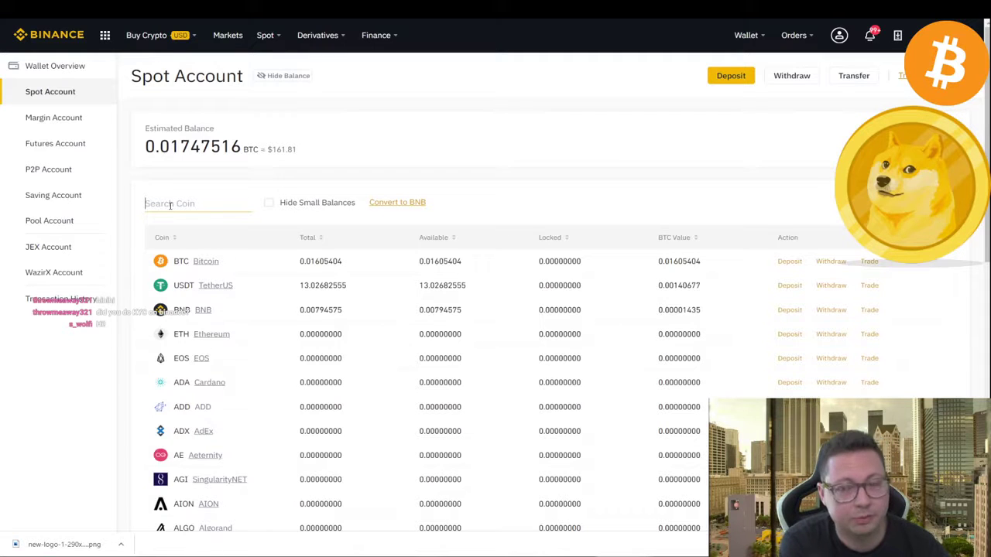
{"action": "type", "text": "DOGE"}
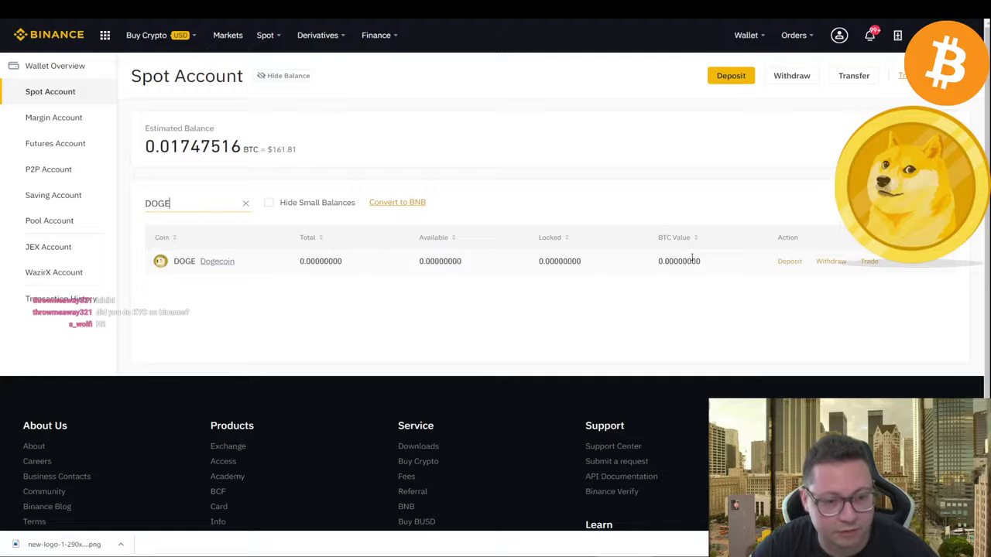
Step: Open the DOGE/USDT spot trading page from DOGE's Trade pair list
{"action": "left_click", "coordinate": [872, 263]}
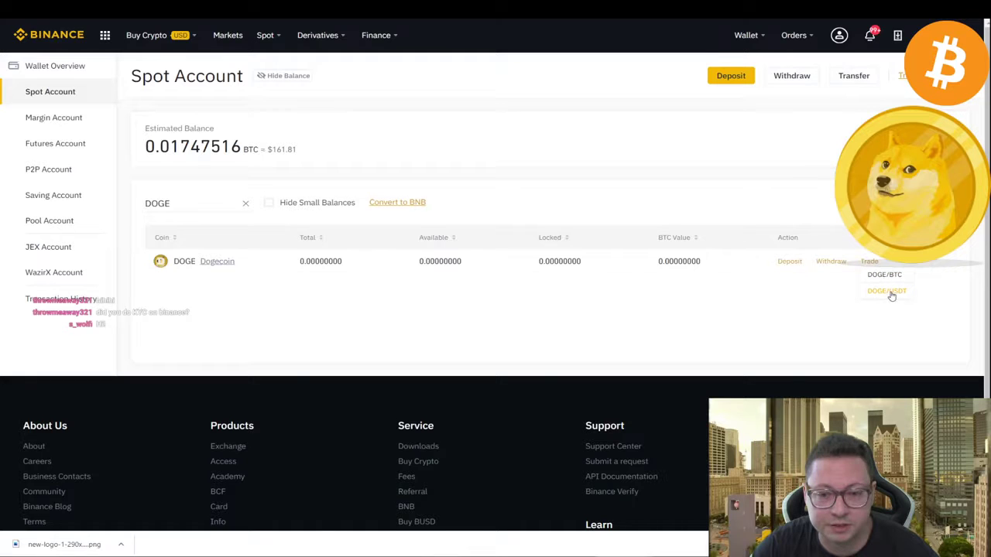
{"action": "left_click", "coordinate": [891, 293]}
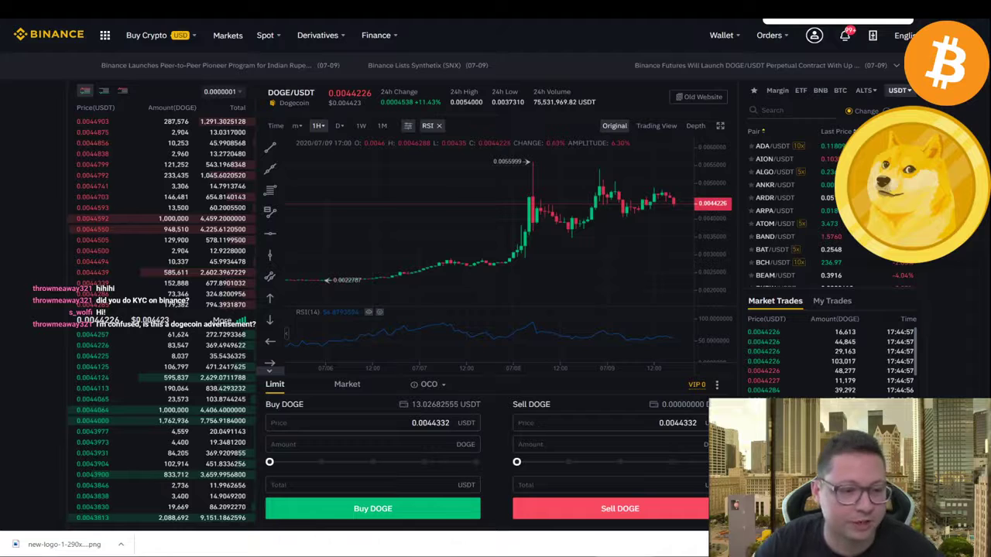
Step: Set up a market buy of 2,941 DOGE using 100% of the 13.03 USDT balance
{"action": "left_click", "coordinate": [345, 385]}
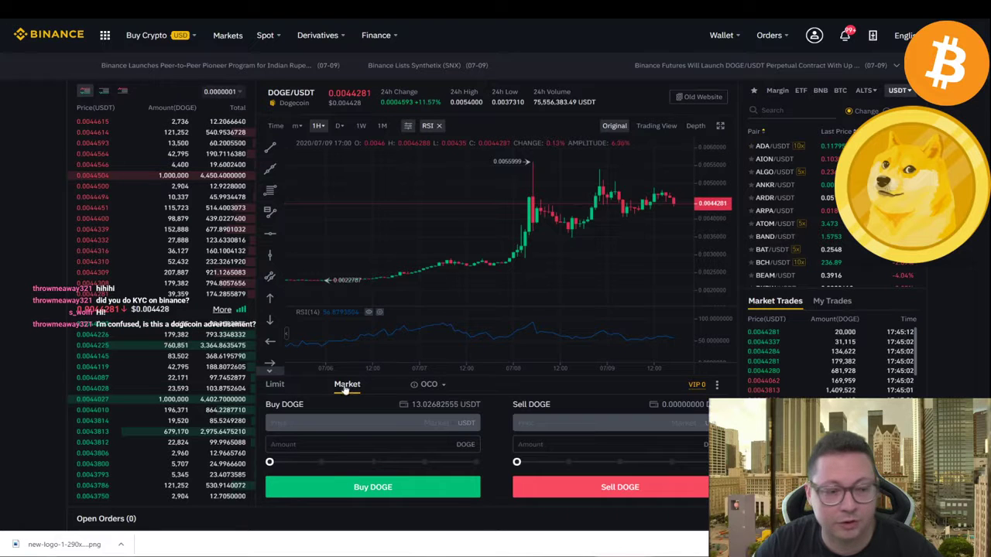
{"action": "left_click", "coordinate": [282, 446]}
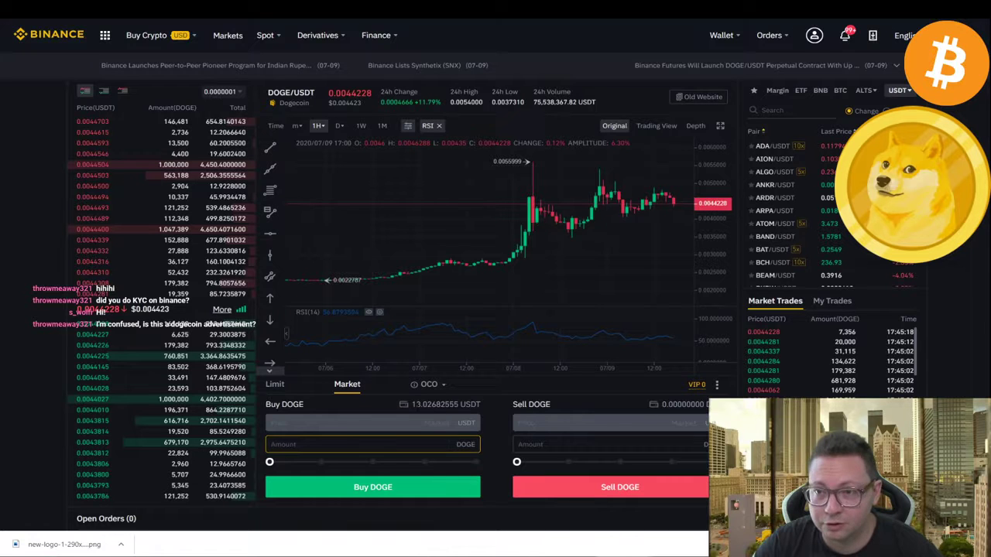
{"action": "left_click_drag", "start_coordinate": [269, 461], "coordinate": [478, 469]}
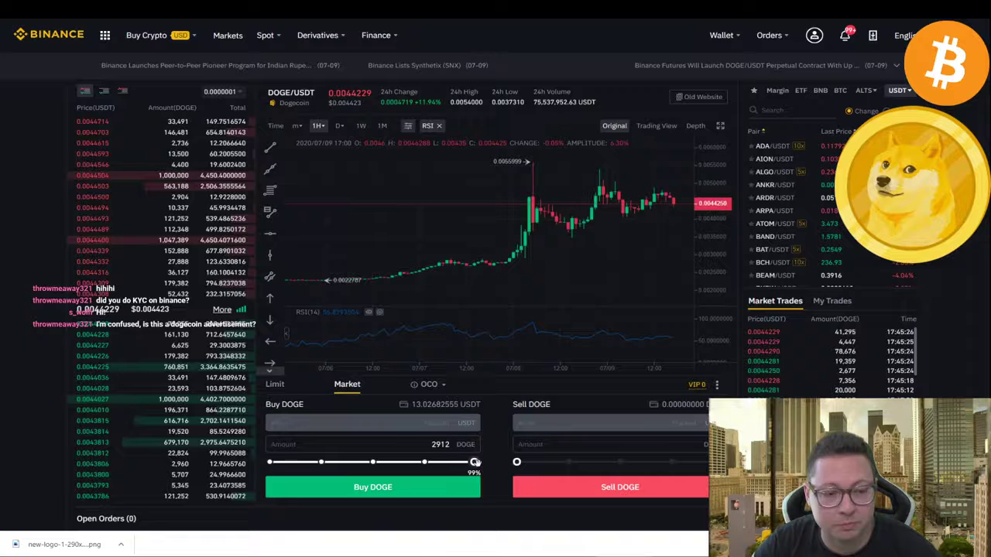
{"action": "left_click", "coordinate": [475, 462]}
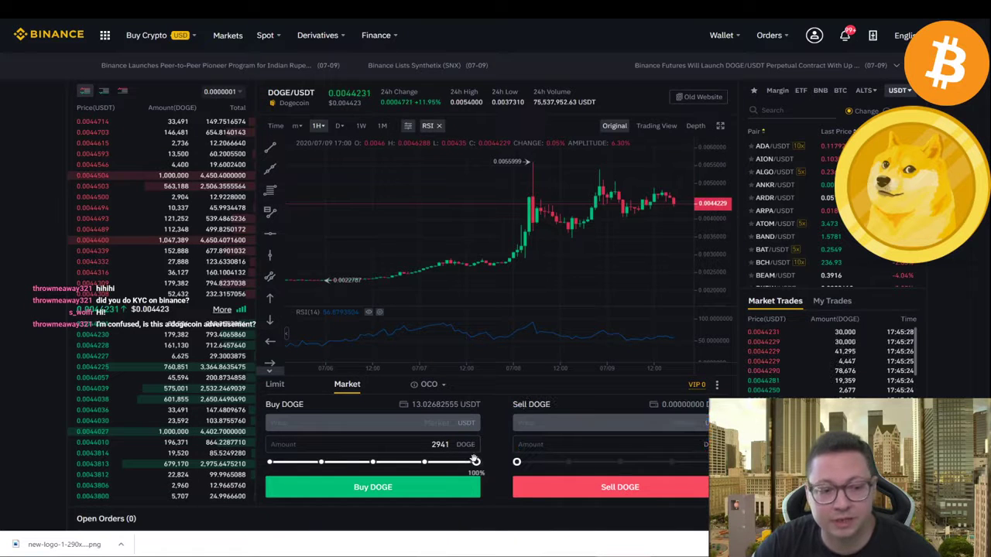
{"action": "left_click", "coordinate": [371, 487]}
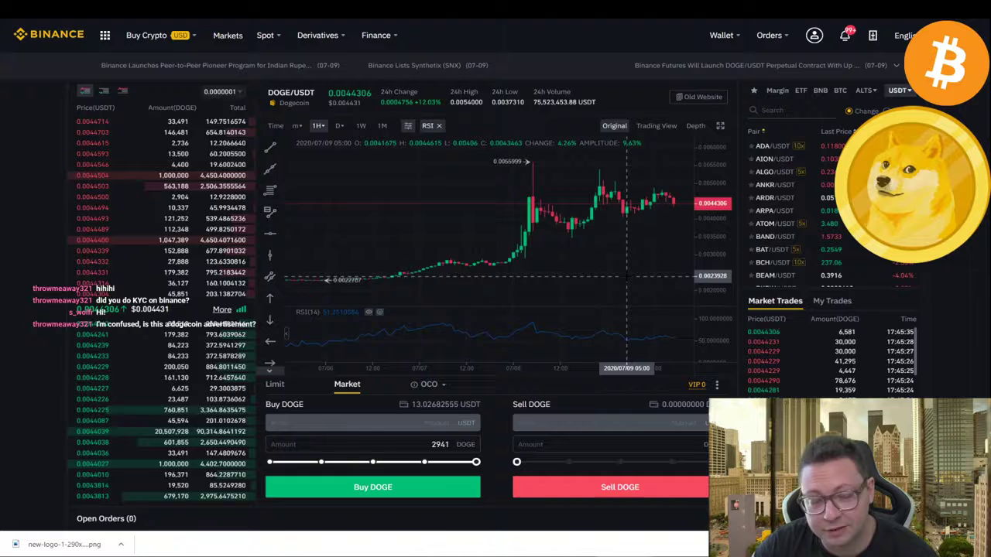
{"action": "left_click_drag", "start_coordinate": [626, 277], "coordinate": [590, 263]}
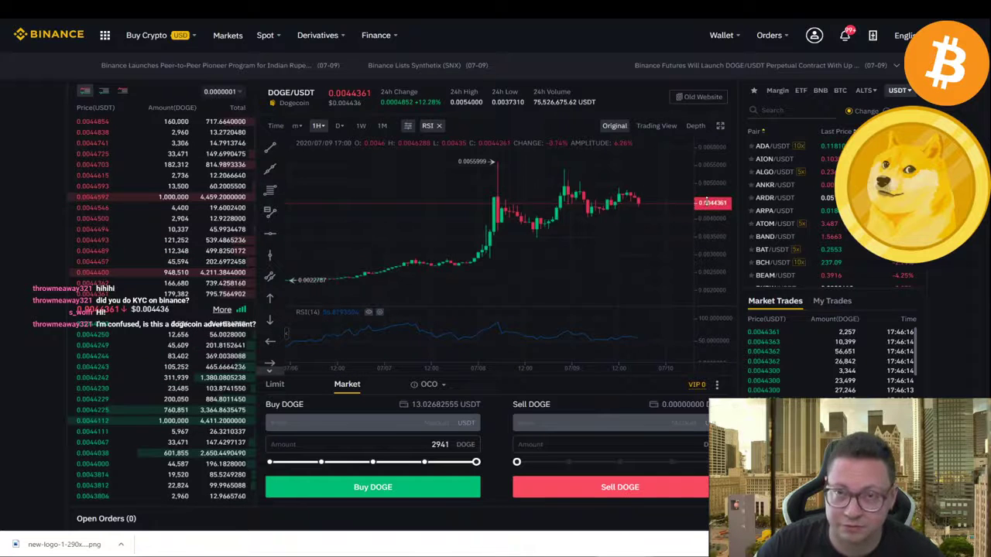
Step: Place a limit buy of 5663 DOGE at 0.0023 USDT using the full USDT balance
{"action": "left_click", "coordinate": [276, 385]}
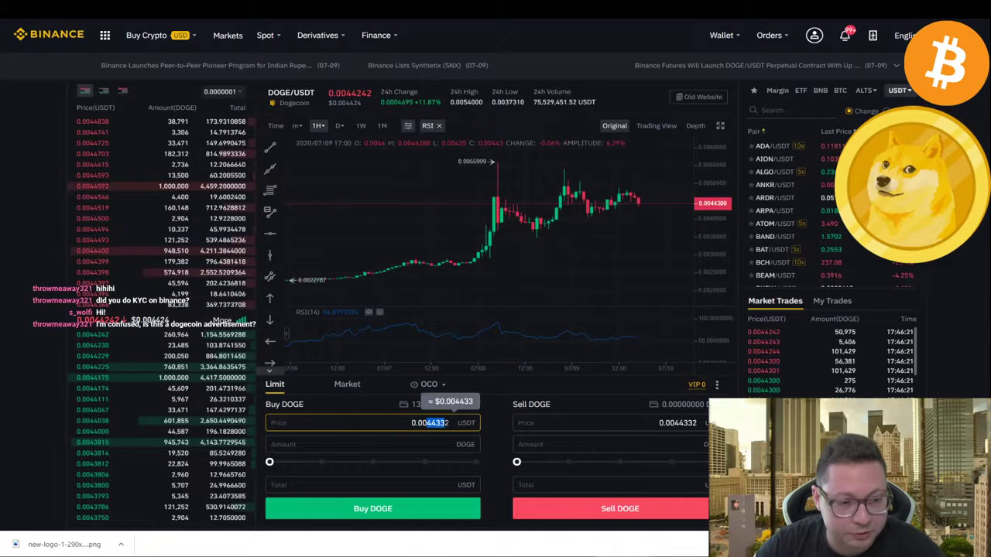
{"action": "left_click_drag", "start_coordinate": [427, 423], "coordinate": [462, 424]}
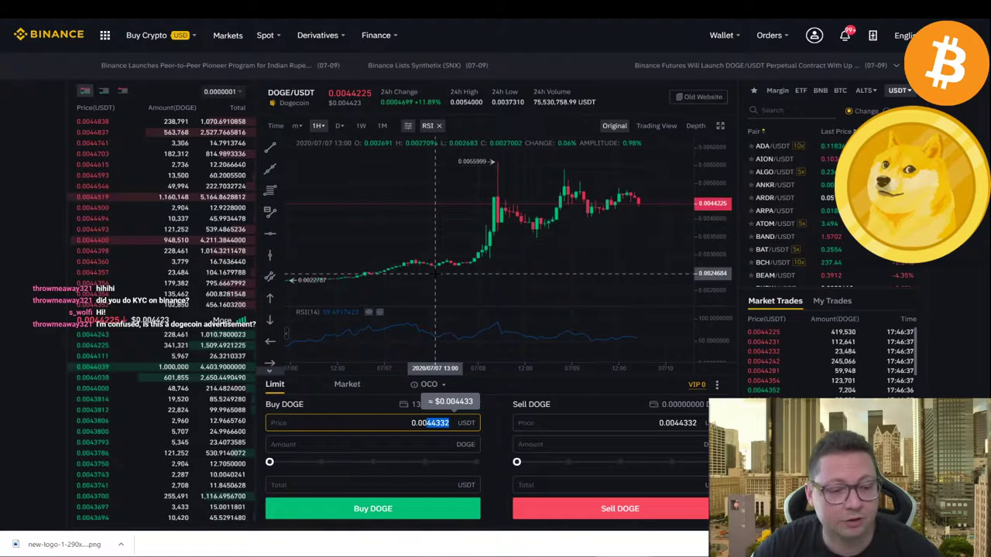
{"action": "type", "text": "23"}
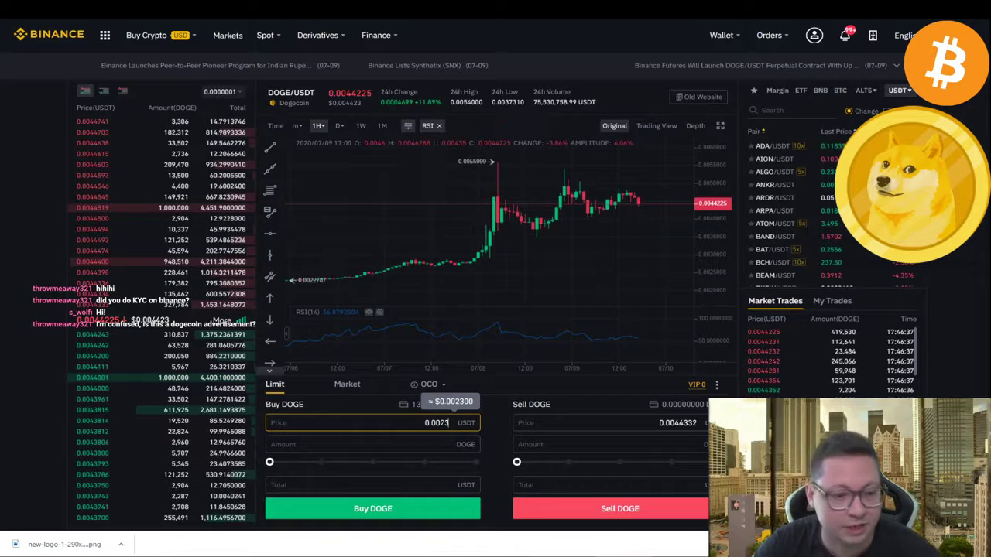
{"action": "left_click_drag", "start_coordinate": [270, 462], "coordinate": [478, 465]}
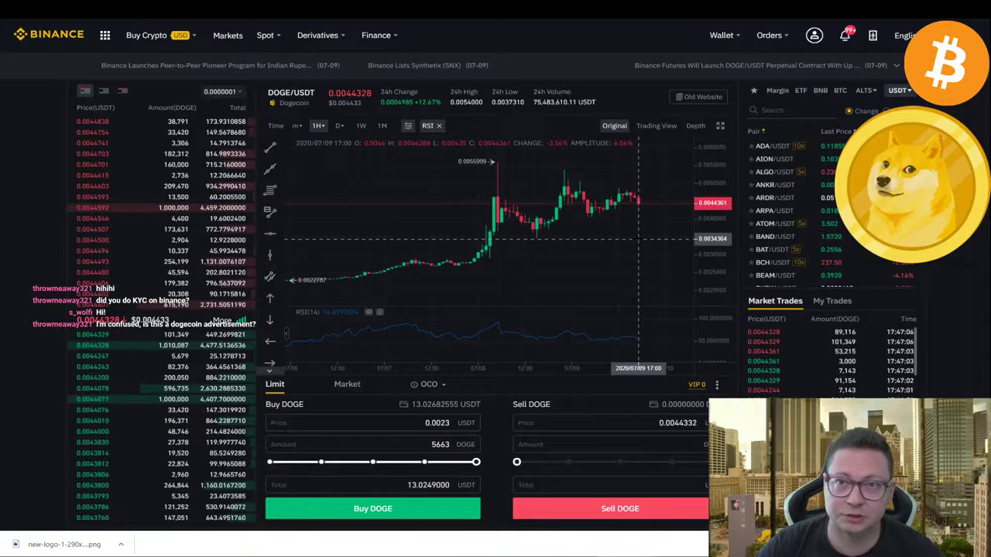
{"action": "left_click", "coordinate": [338, 514]}
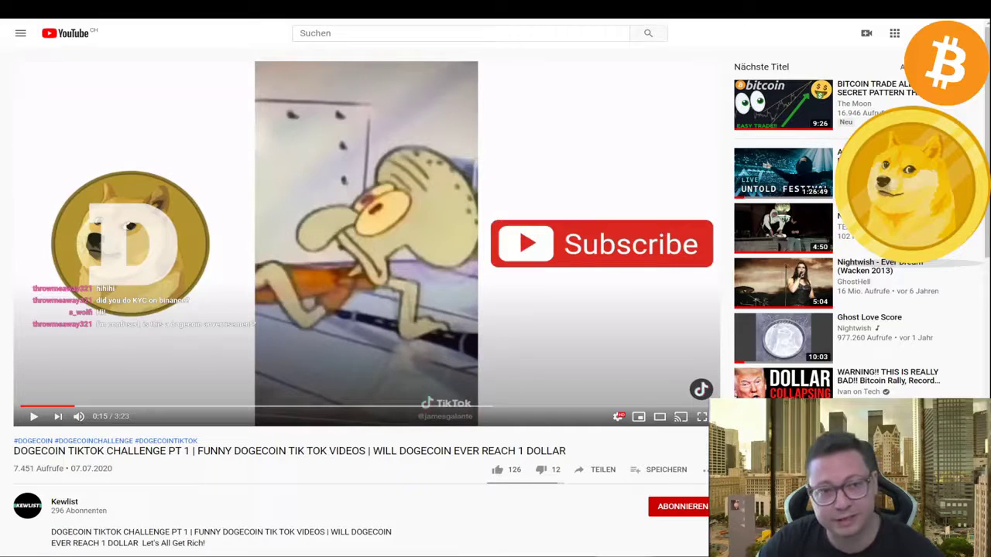
Step: Scroll the Bitcoin video's description down to the Binance link and back up
{"action": "scroll", "coordinate": [459, 309], "scroll_direction": "up", "scroll_amount": 10}
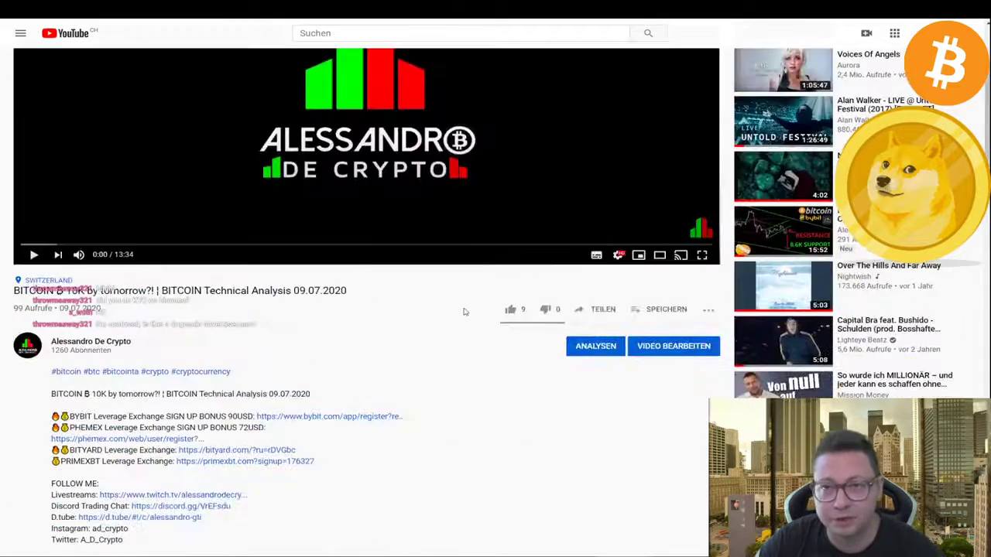
{"action": "scroll", "coordinate": [460, 309], "scroll_direction": "down", "scroll_amount": 8}
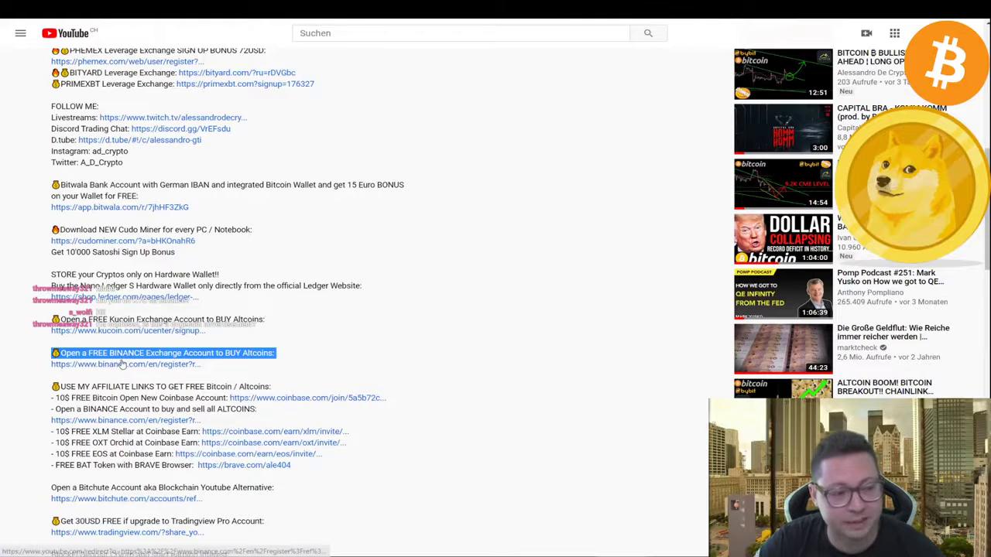
{"action": "scroll", "coordinate": [524, 344], "scroll_direction": "up", "scroll_amount": 2}
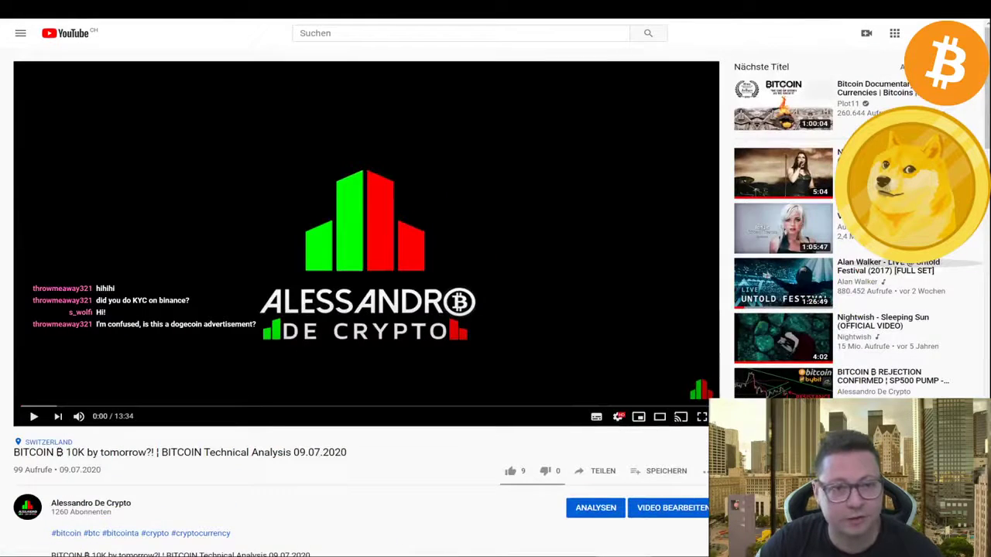